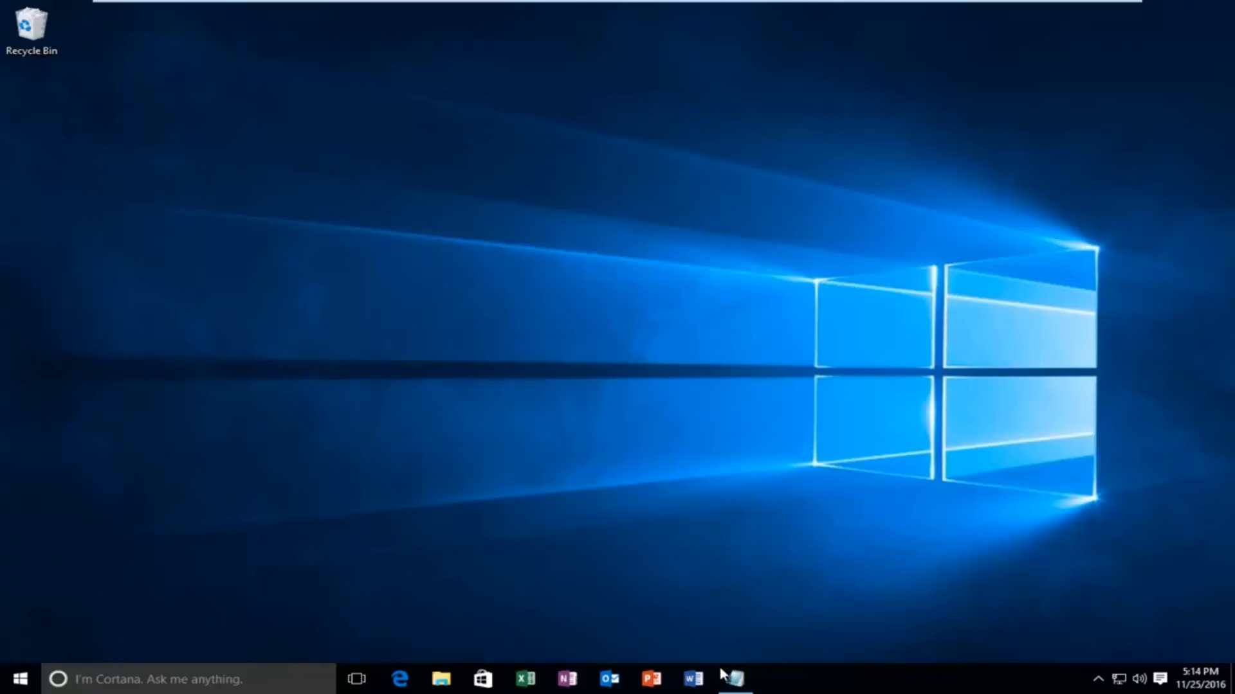
Bring up the open Notepad window containing the registry script and move it toward the middle of the desktop.
left_click(735, 678)
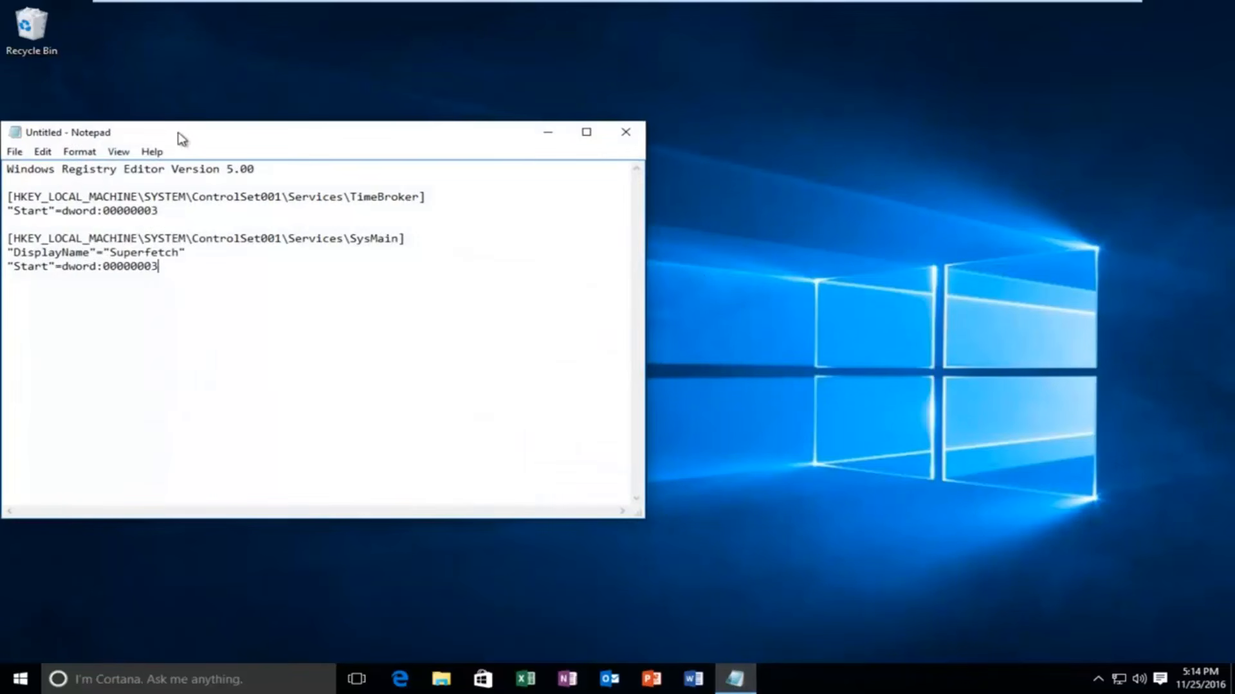
left_click_drag(179, 137, 495, 145)
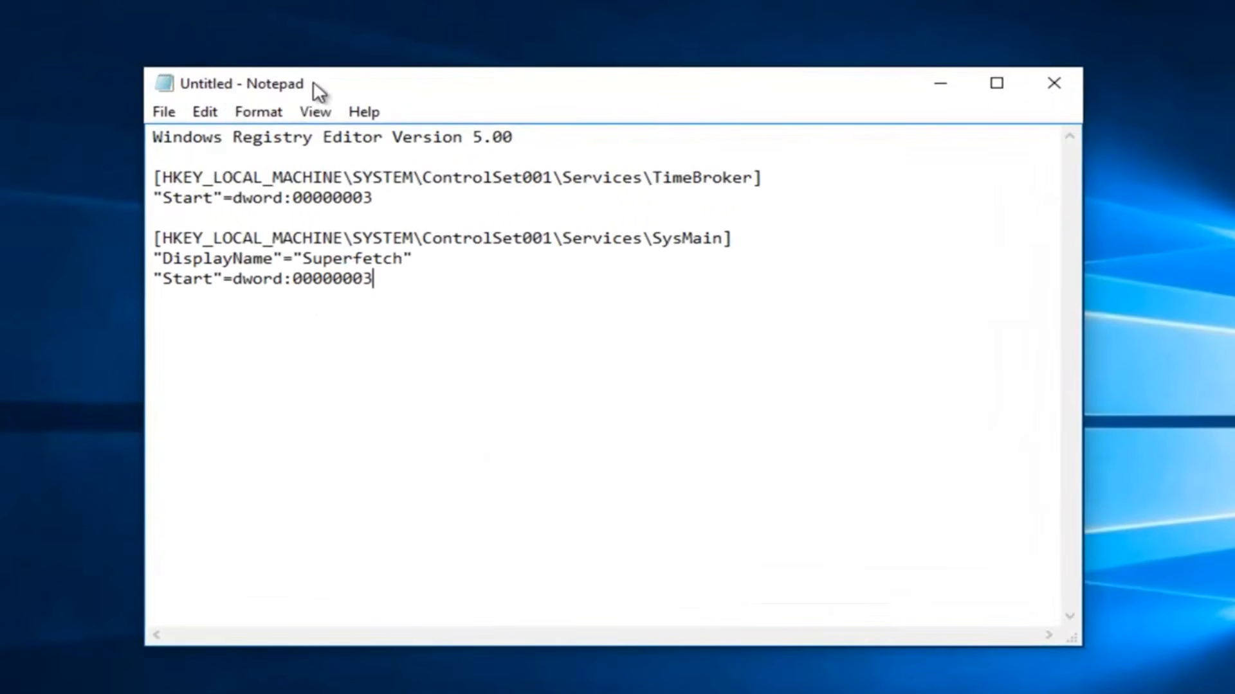
left_click(3, 691)
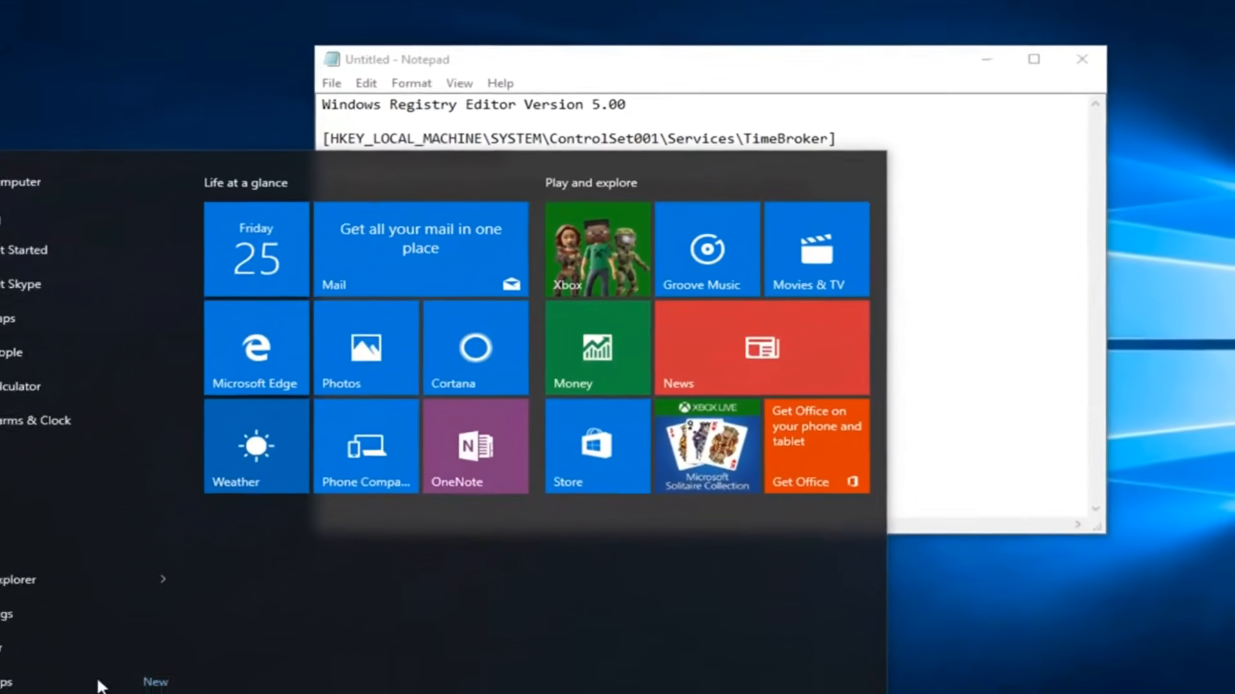
type("n")
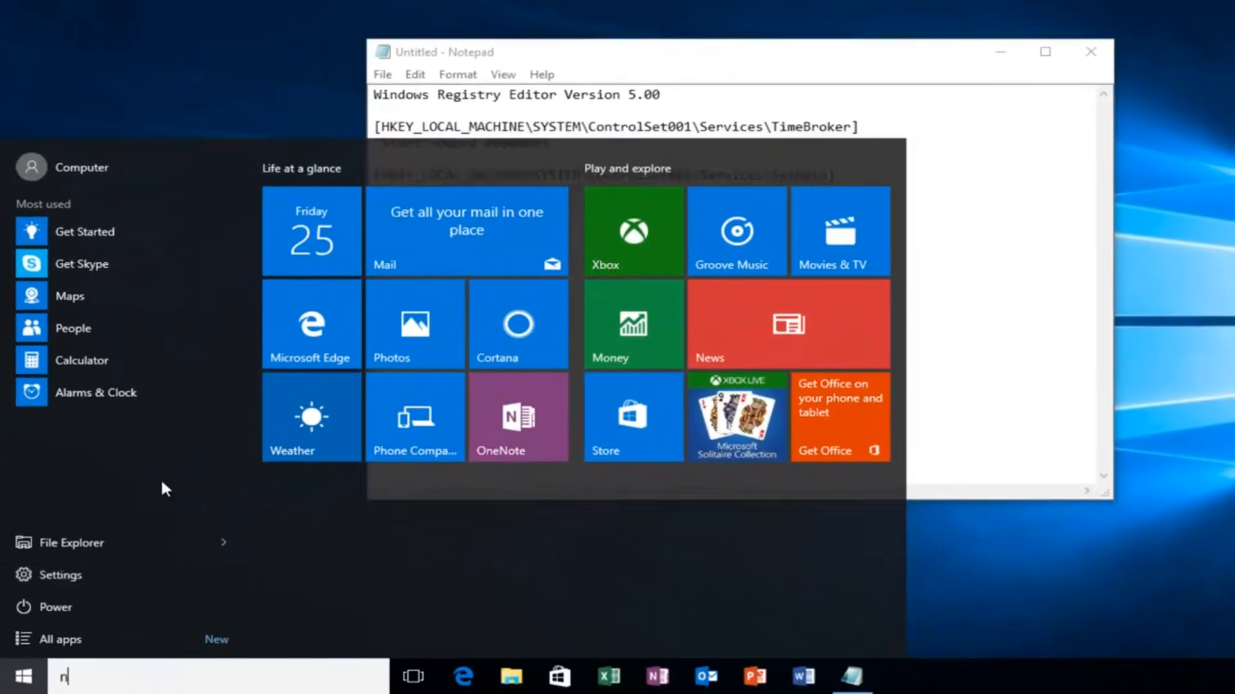
type("otepad")
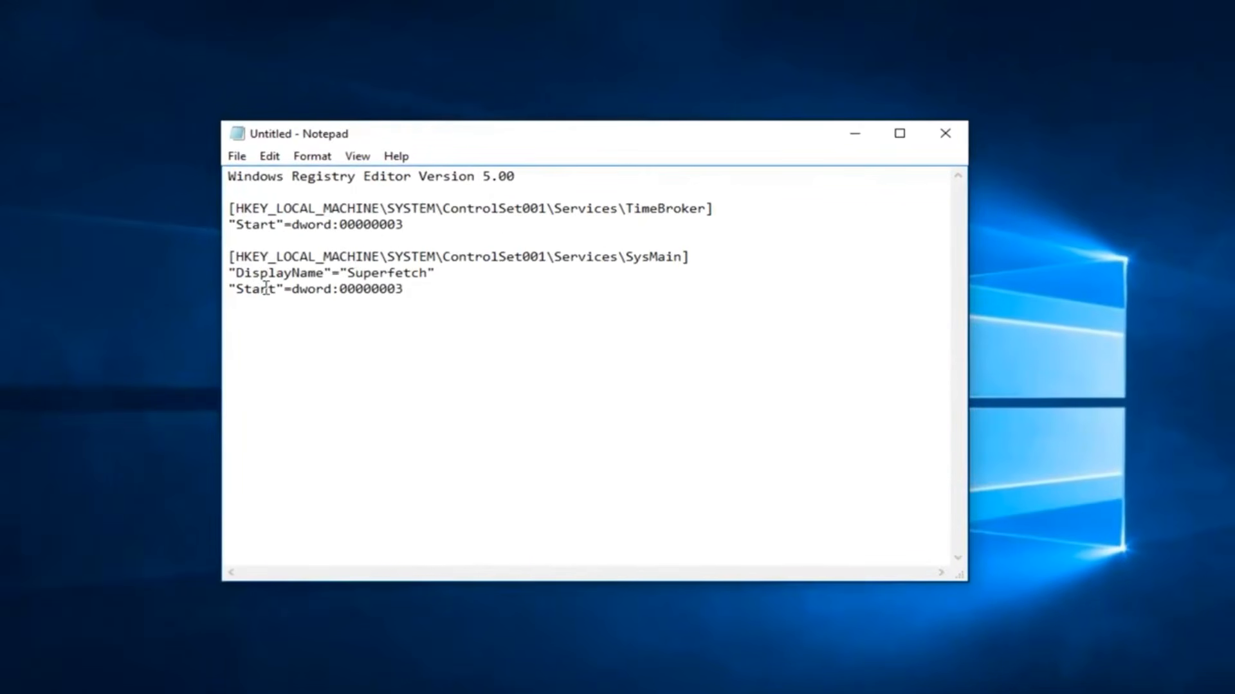
right_click(546, 364)
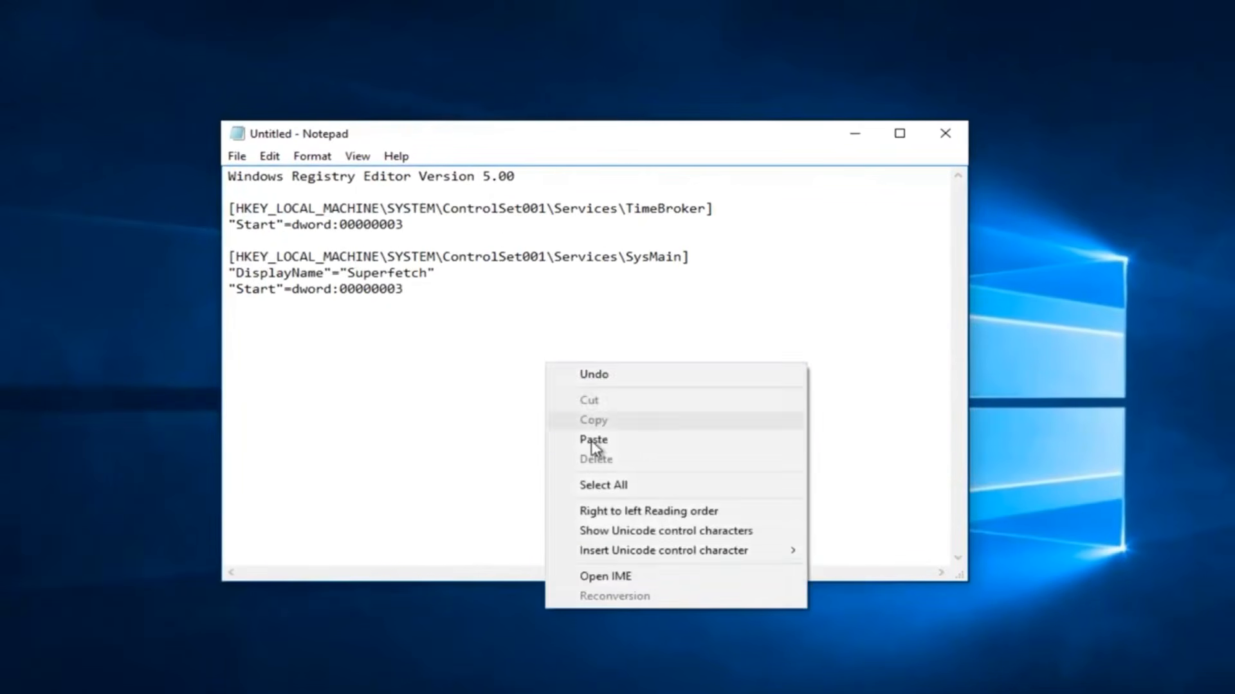
left_click(487, 341)
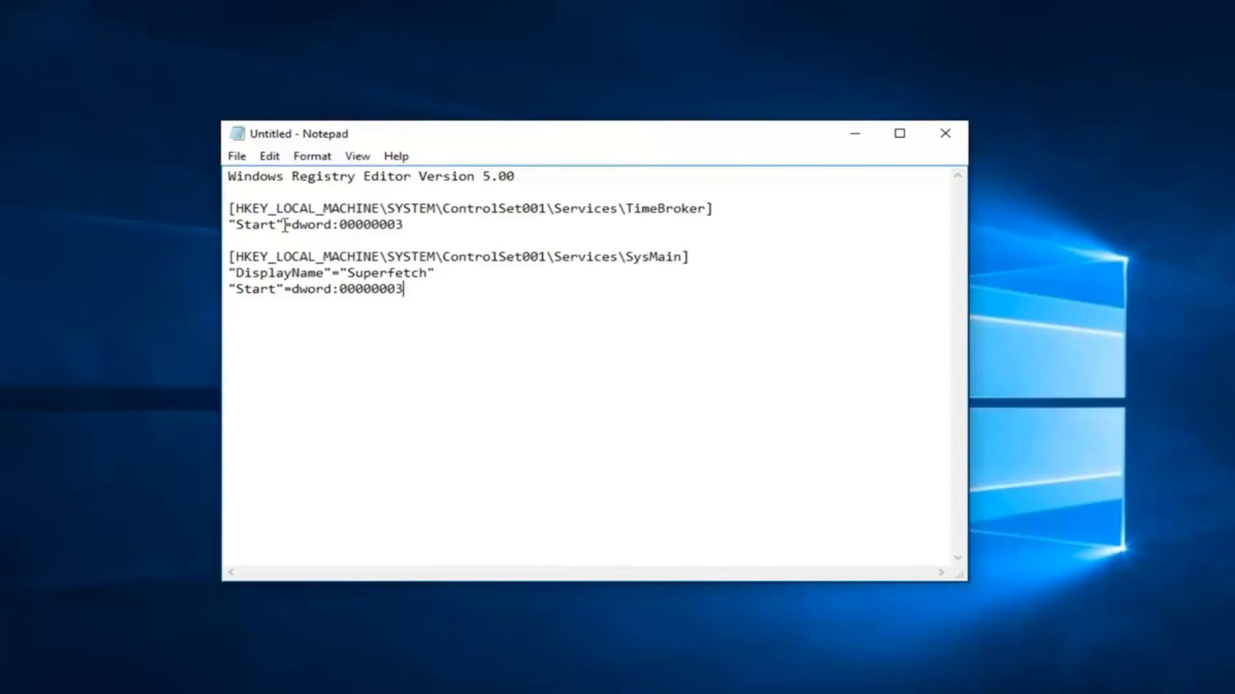
Save the registry script to the Desktop as fixfile.reg with the All Files type, and close Notepad.
left_click(239, 161)
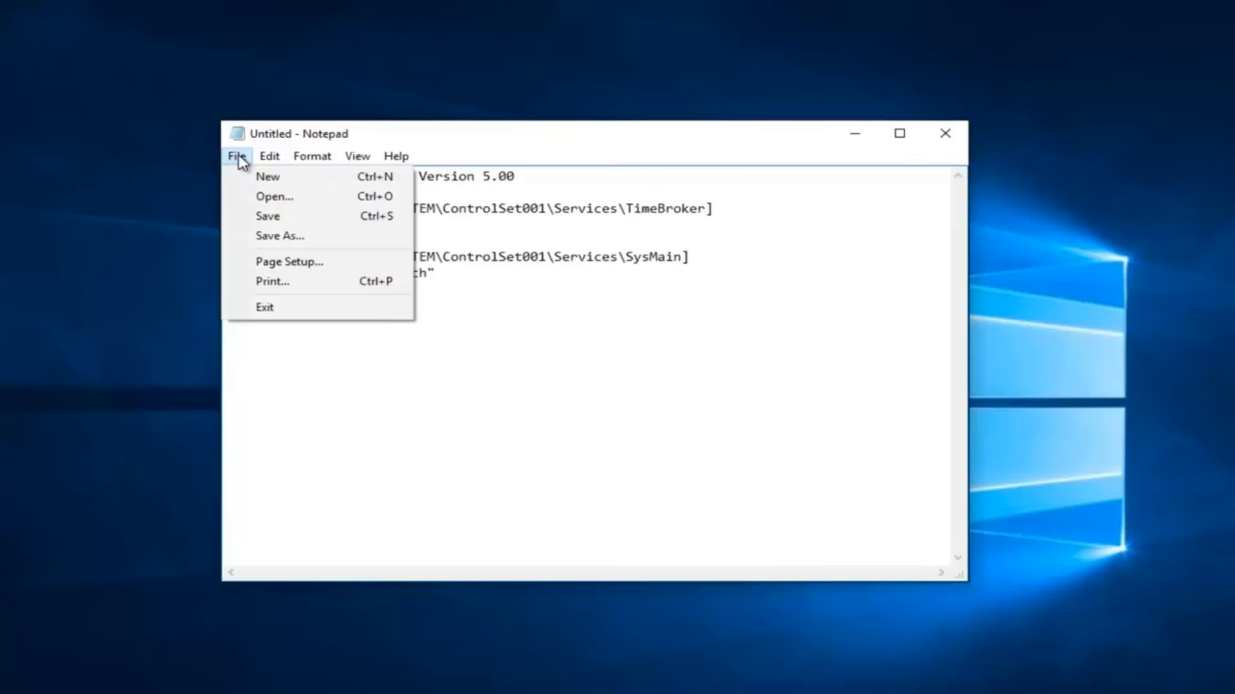
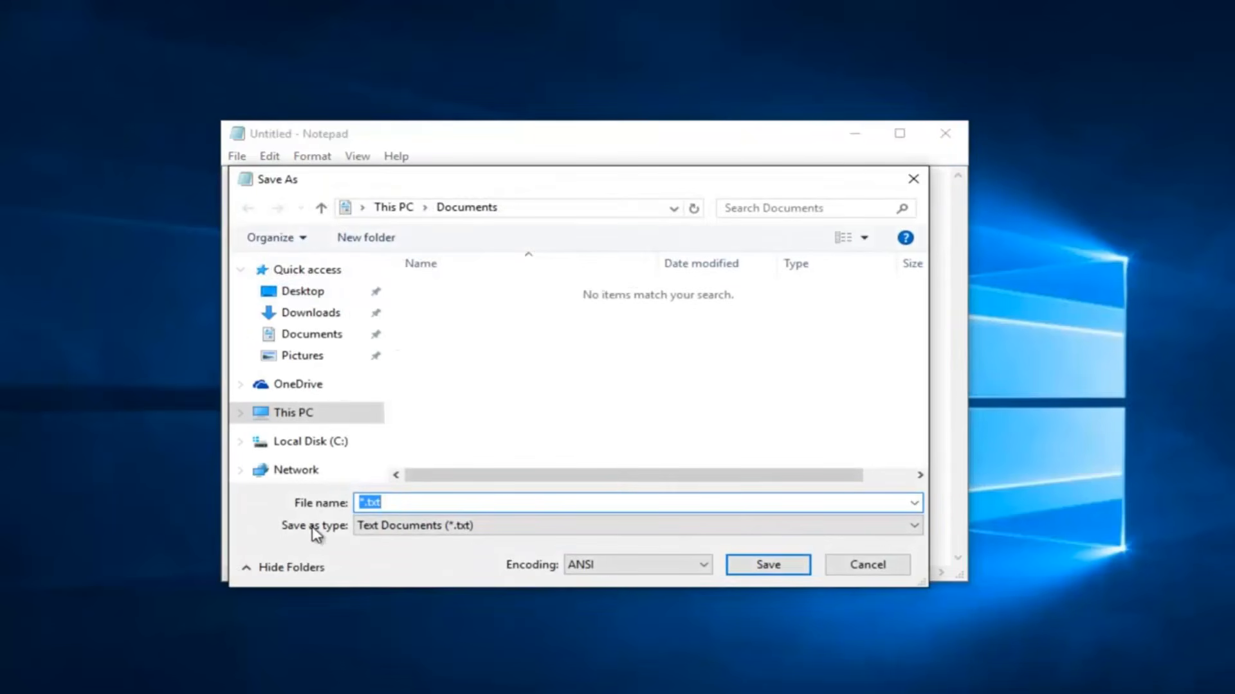
left_click(913, 529)
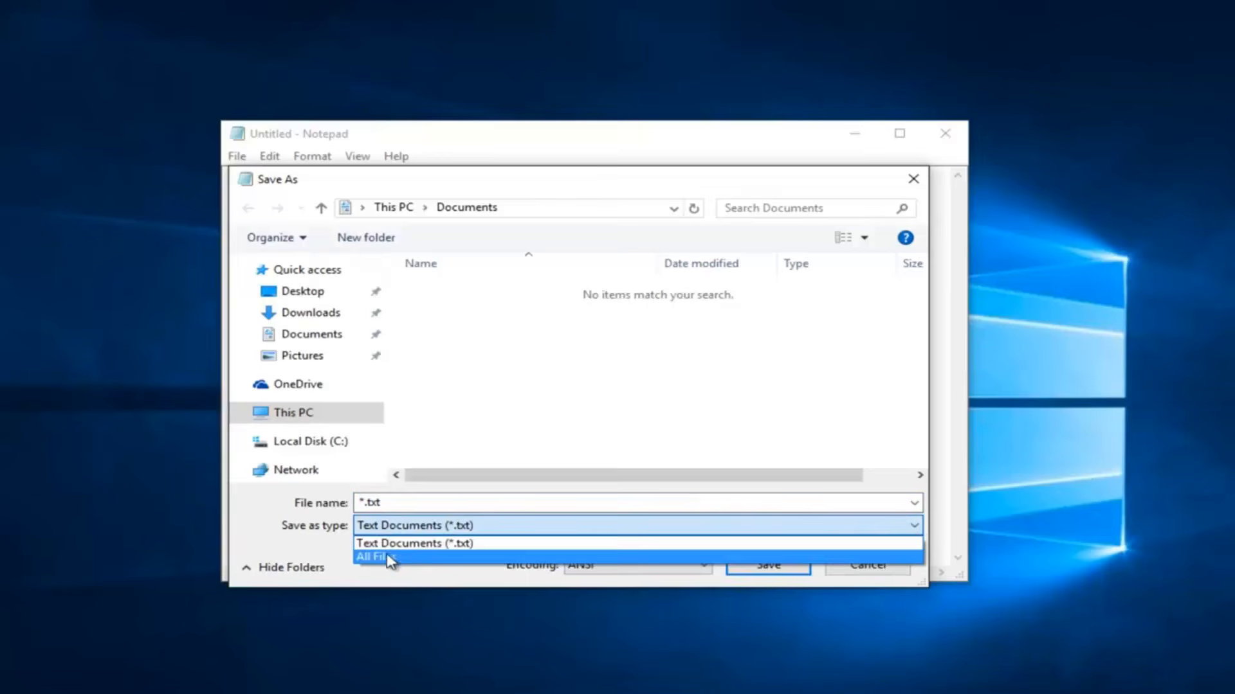
left_click(395, 560)
left_click(366, 502)
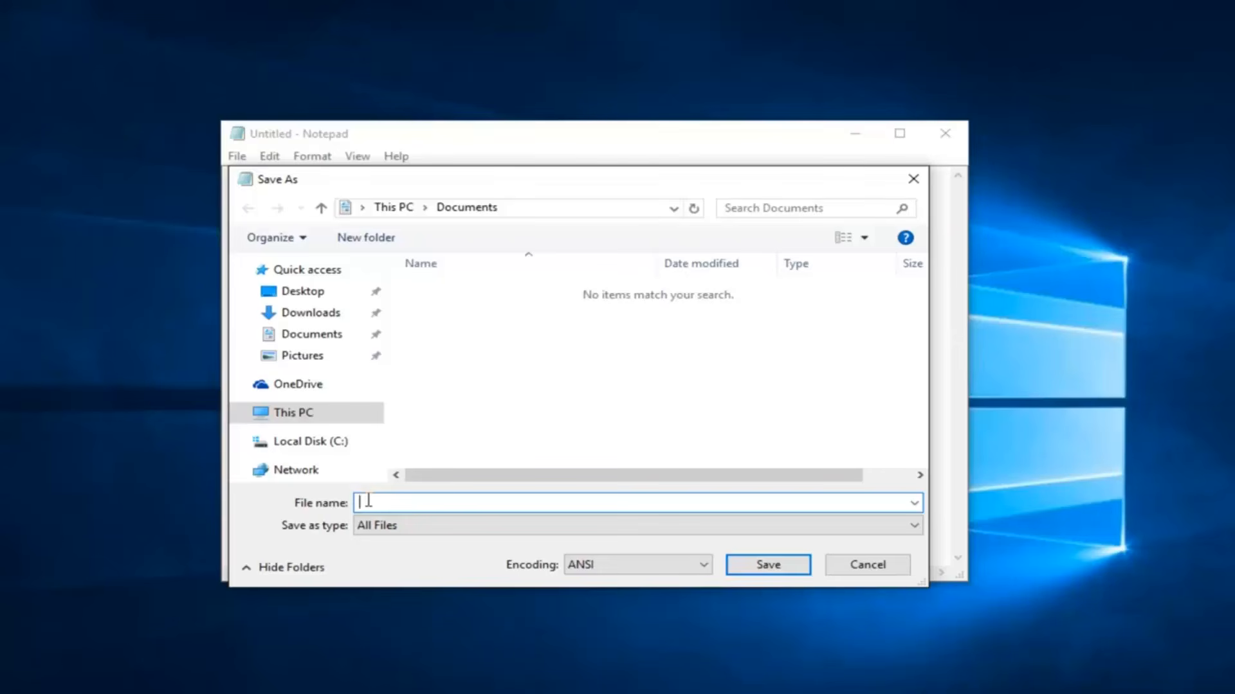
type("fixfile.r")
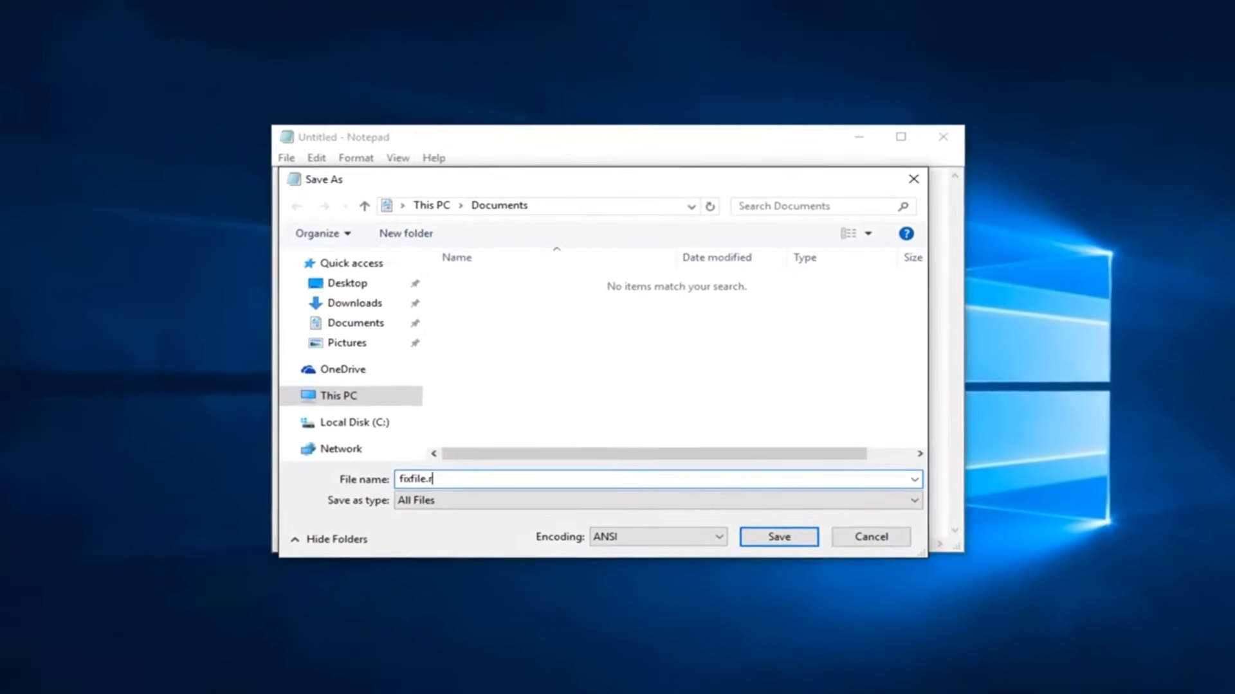
type("eg")
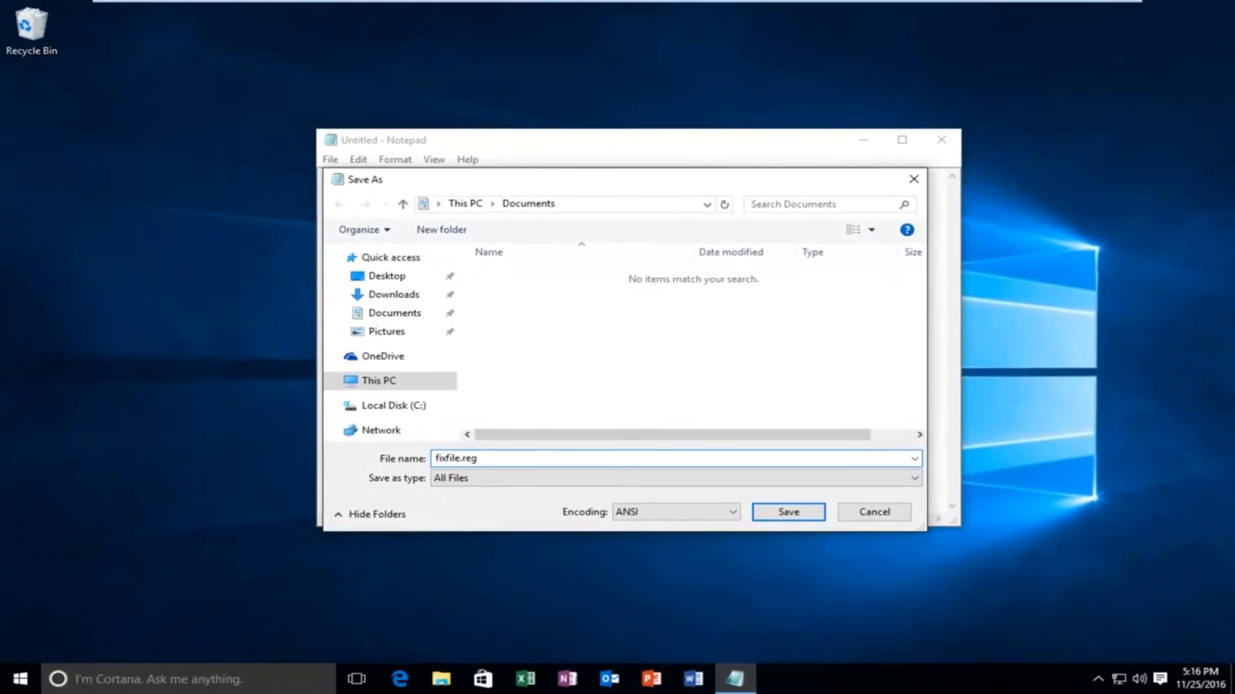
key("Tab")
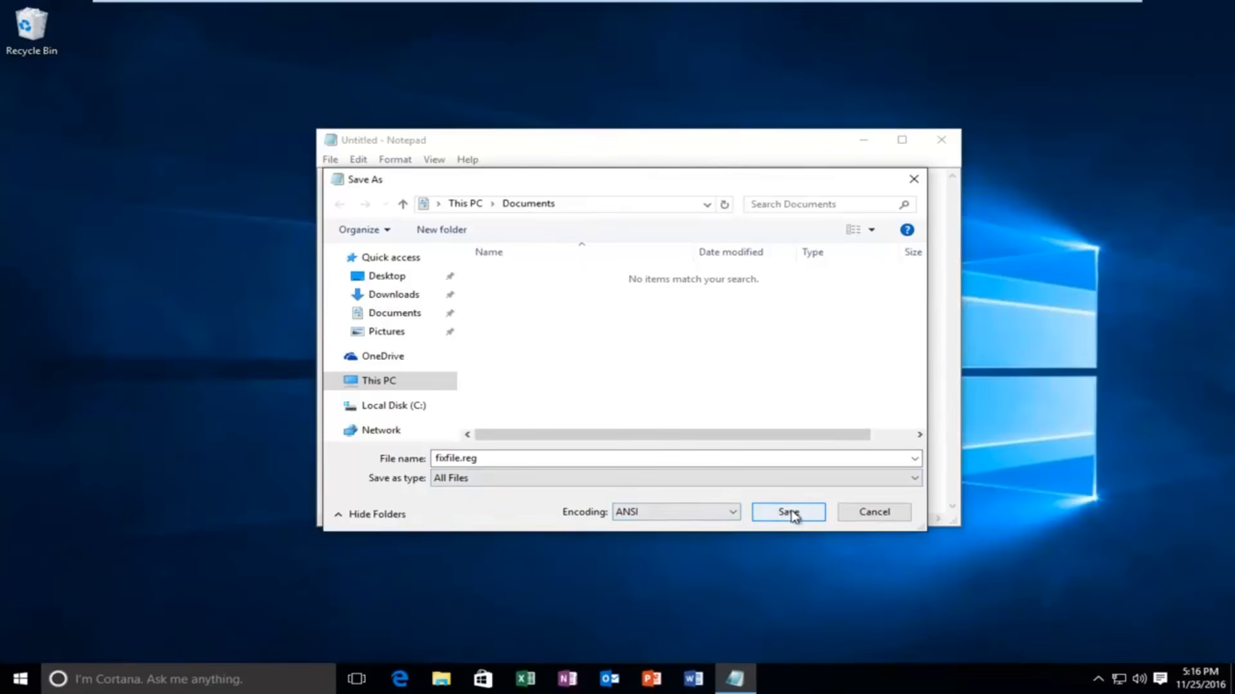
left_click(392, 277)
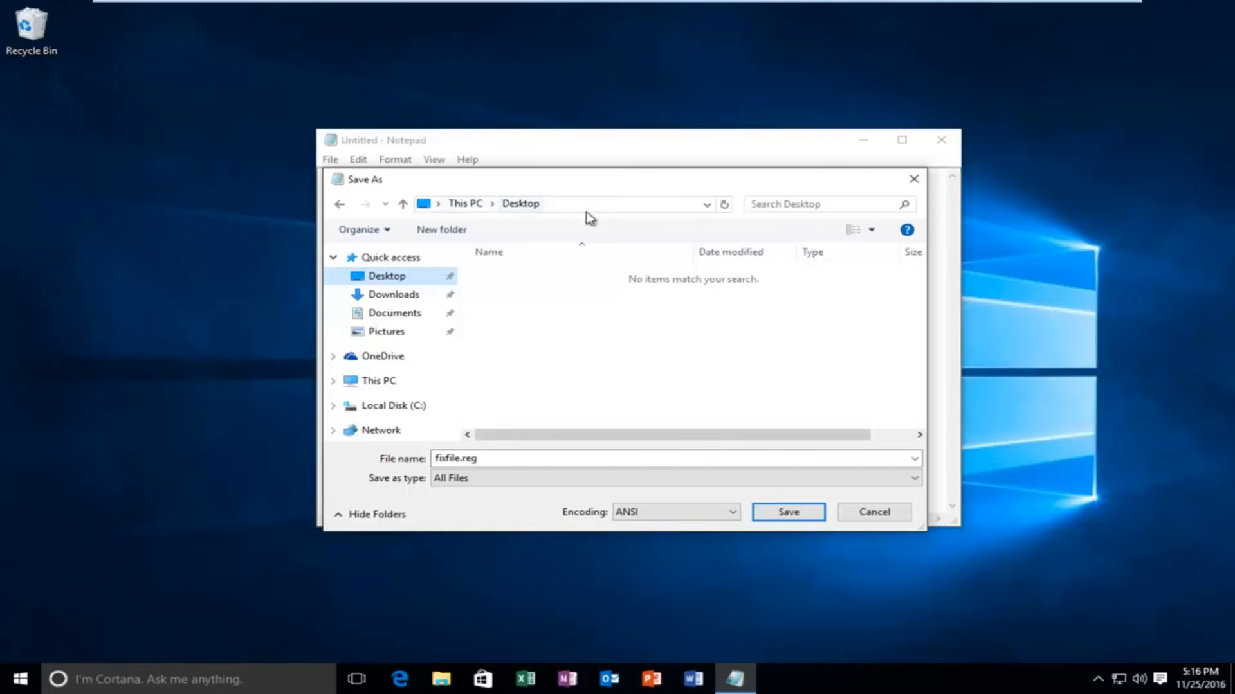
left_click(786, 514)
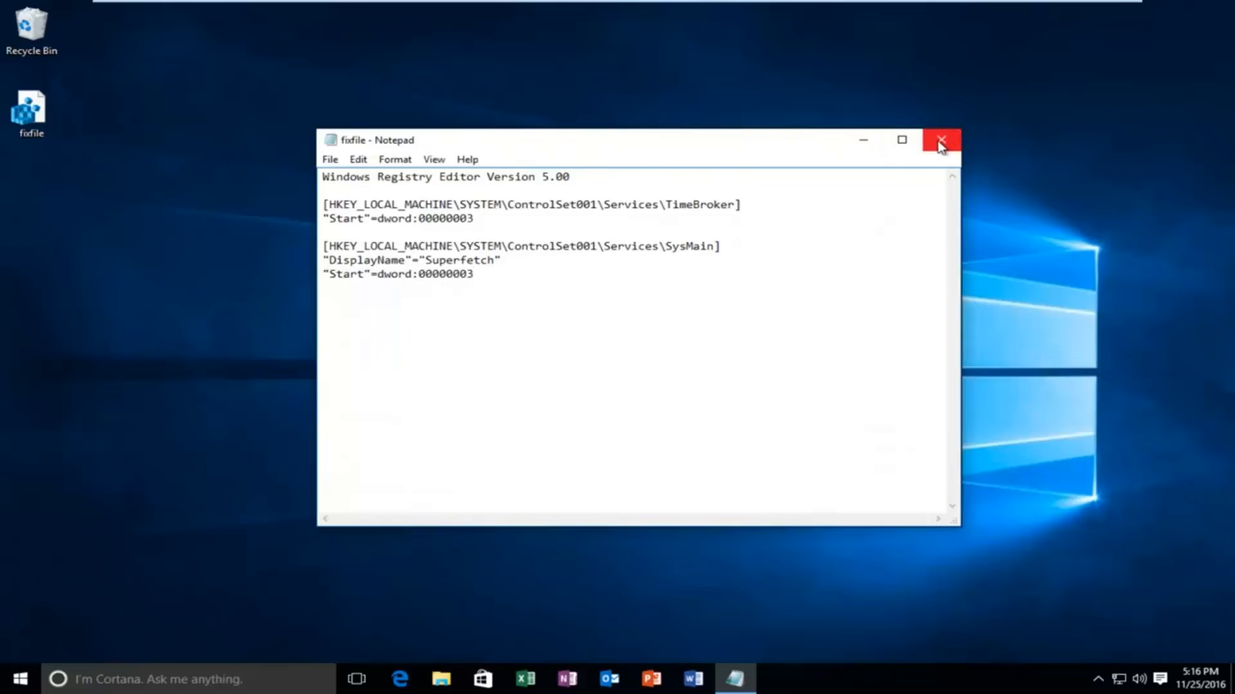
left_click(940, 142)
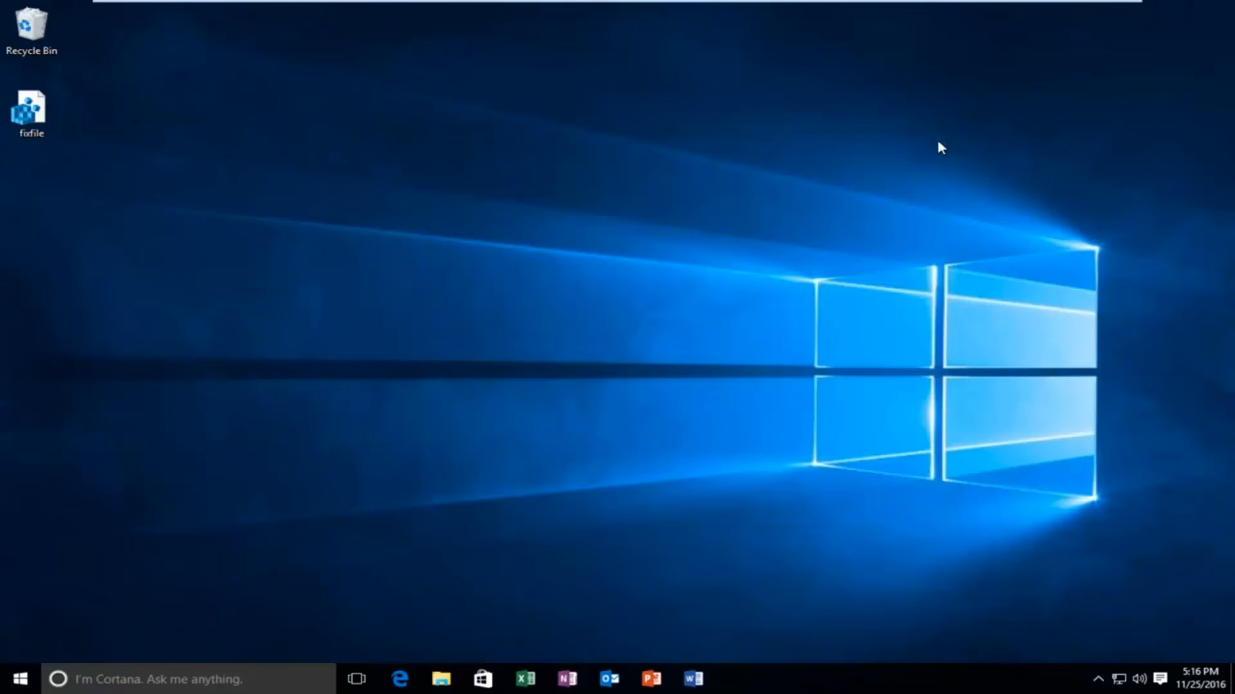
Merge fixfile from the desktop into the Windows registry, allowing Registry Editor to make changes and accepting its prompts.
double_click(37, 116)
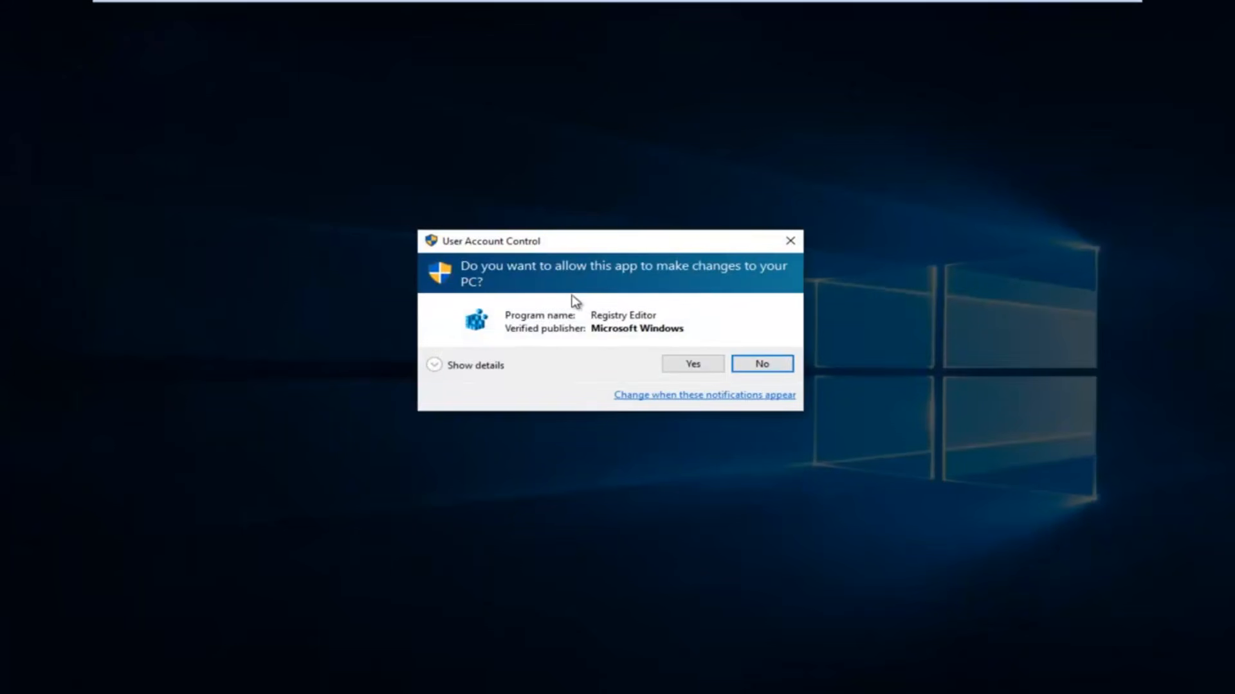
left_click(682, 364)
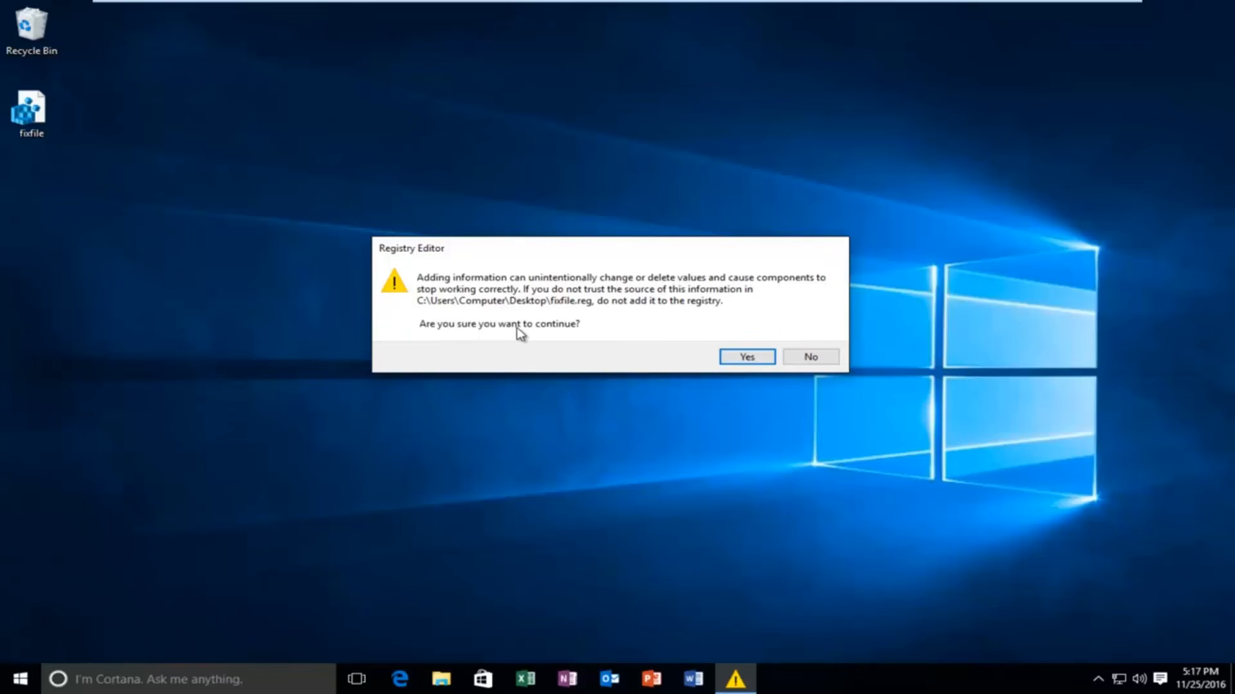
left_click(742, 360)
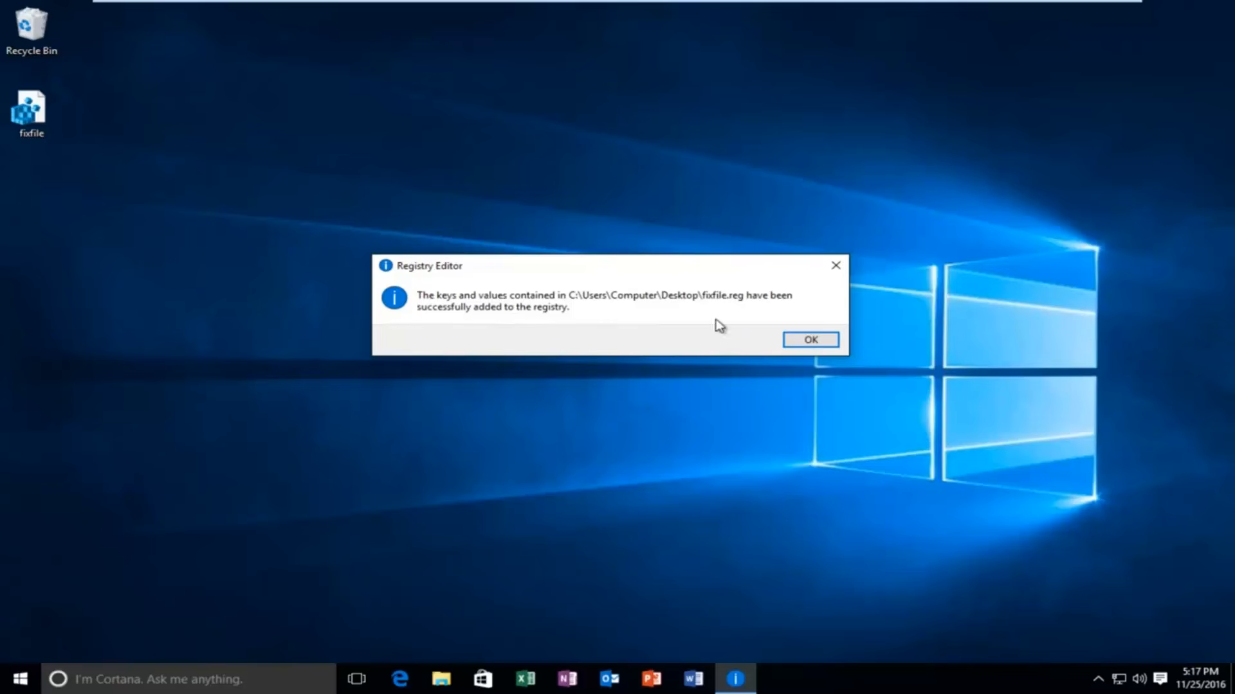
left_click(791, 342)
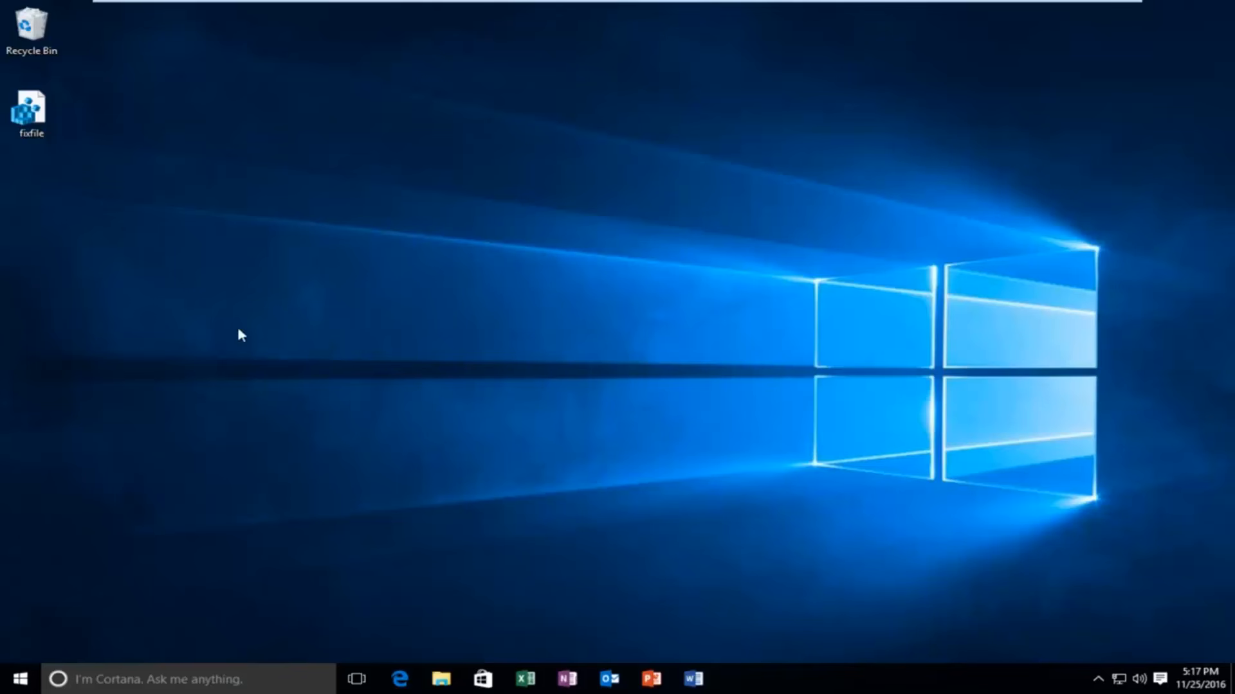
Open the desktop fixfile with Notepad to review its TimeBroker and SysMain entries, and close it without changes.
right_click(29, 121)
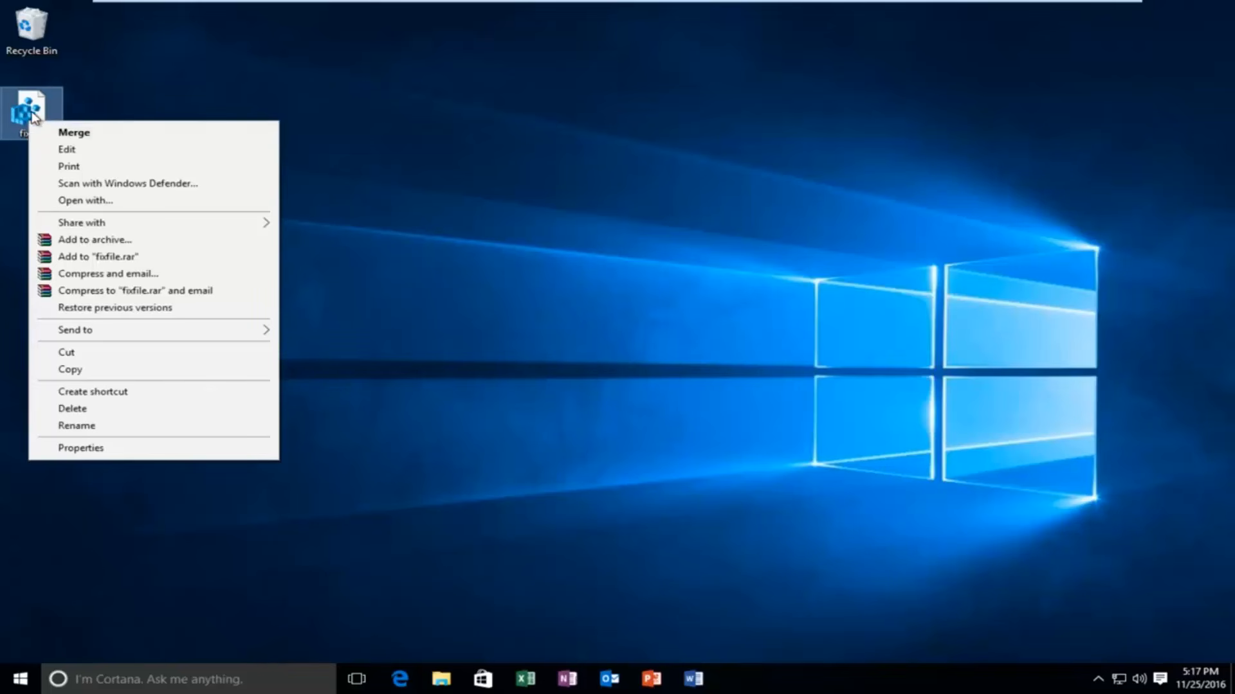
left_click(88, 203)
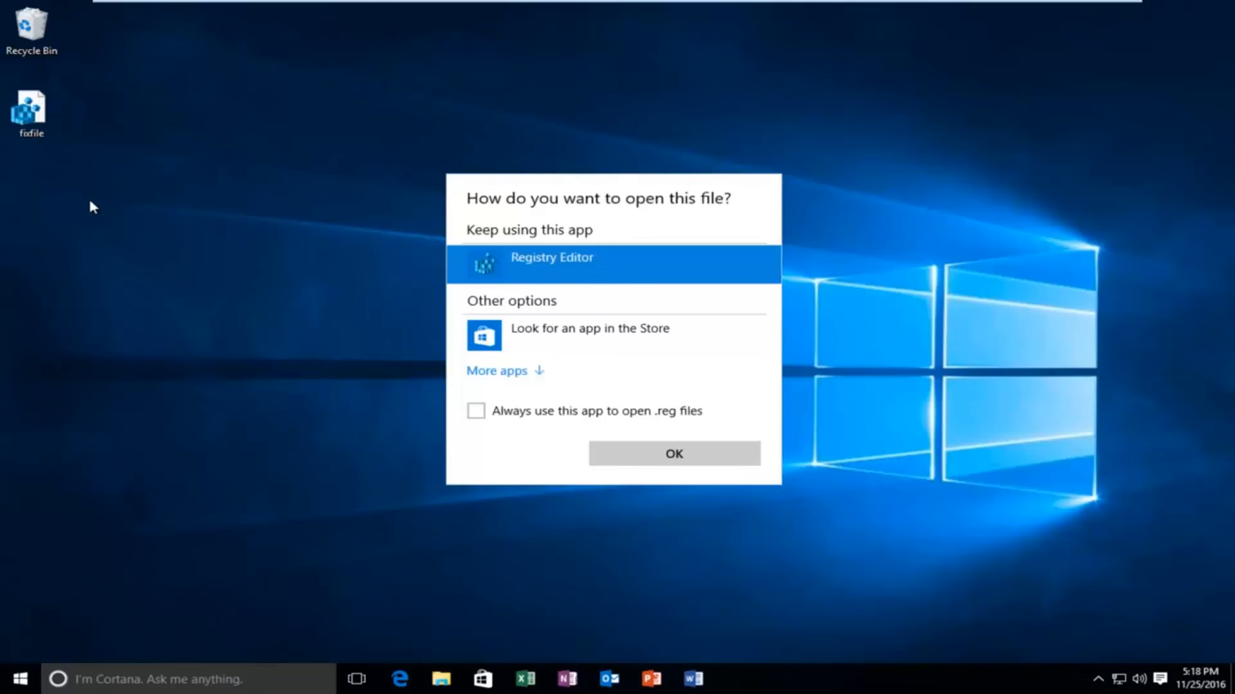
left_click(519, 373)
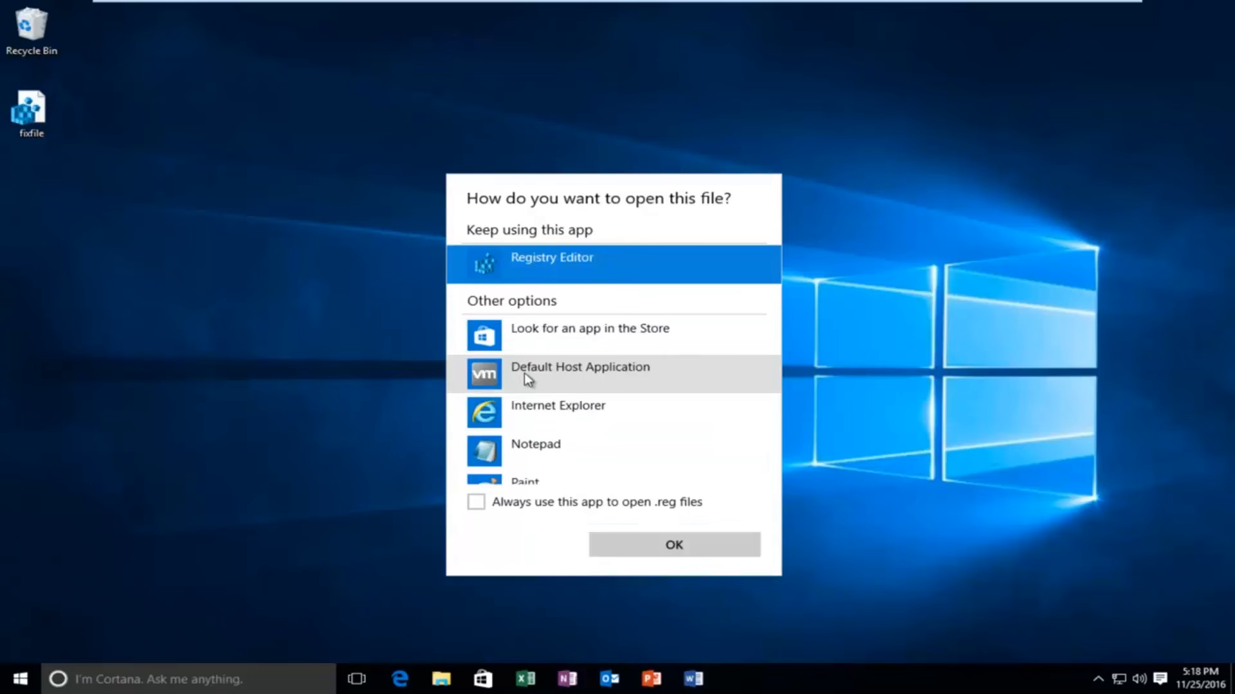
left_click(519, 464)
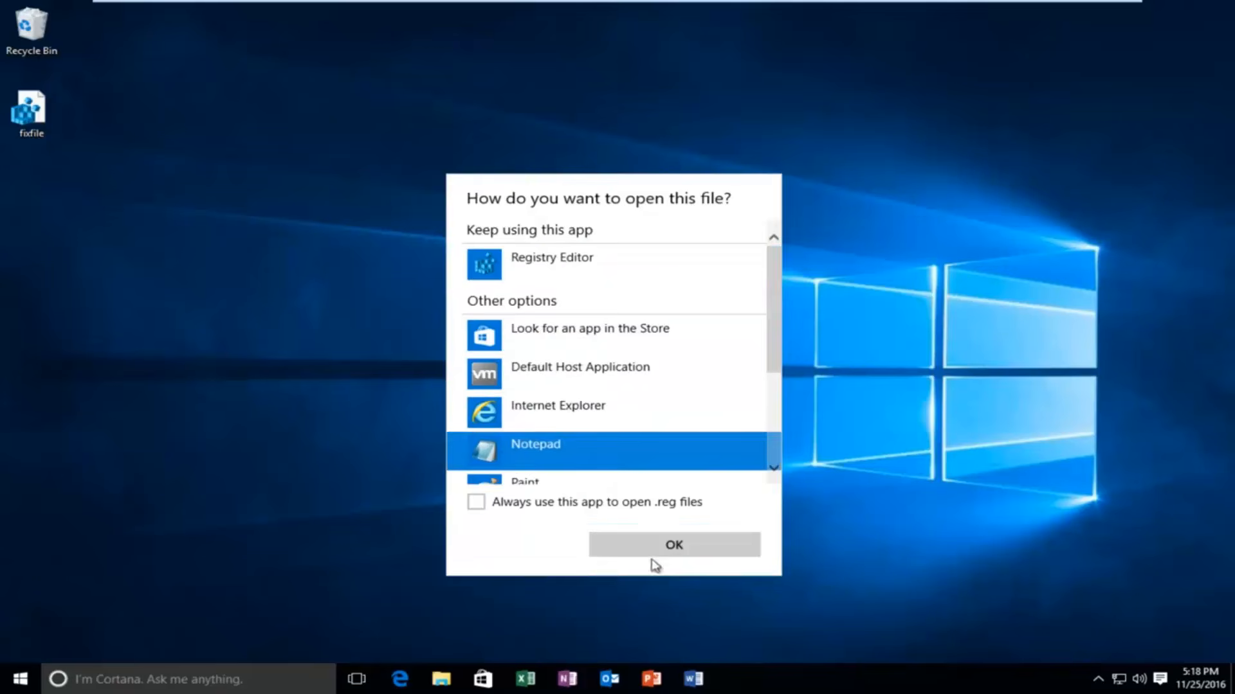
left_click(665, 549)
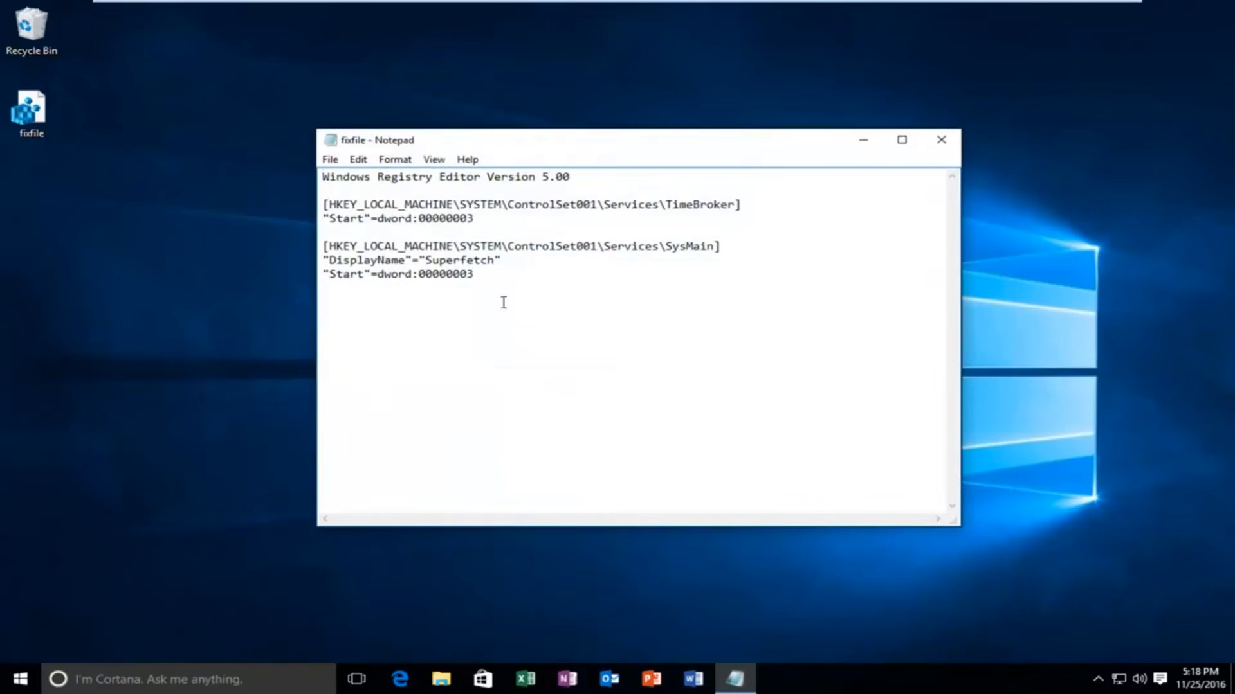
left_click_drag(432, 204, 652, 232)
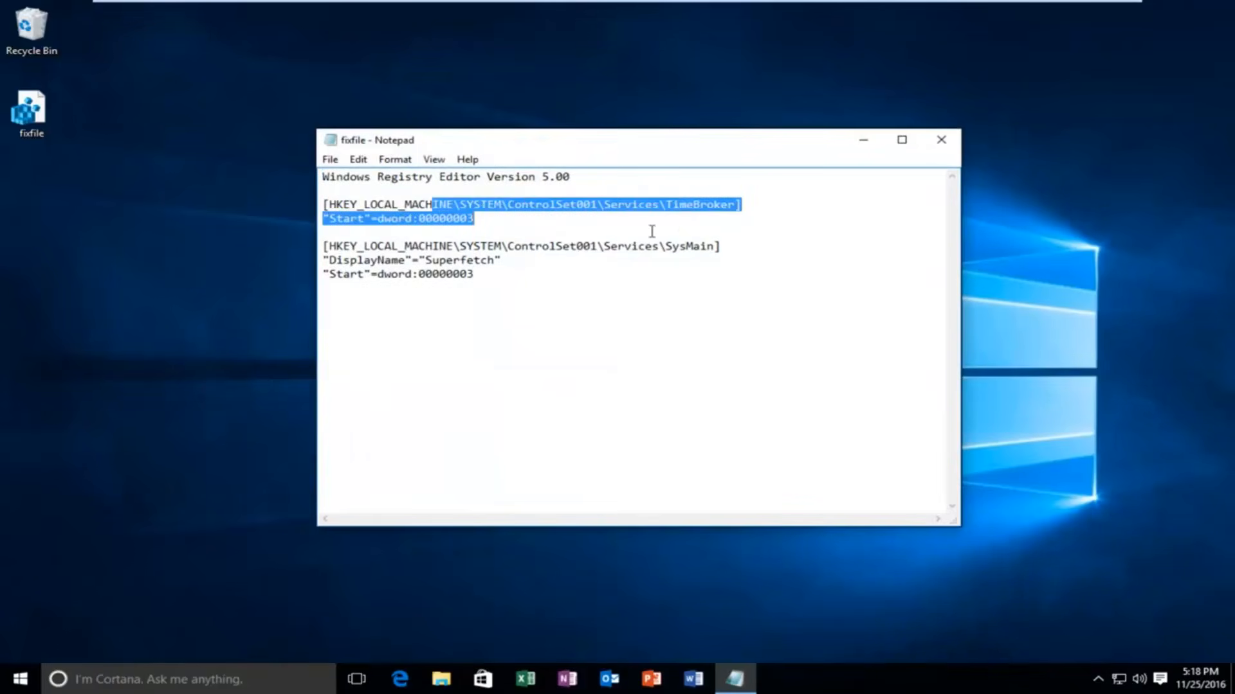
left_click(565, 335)
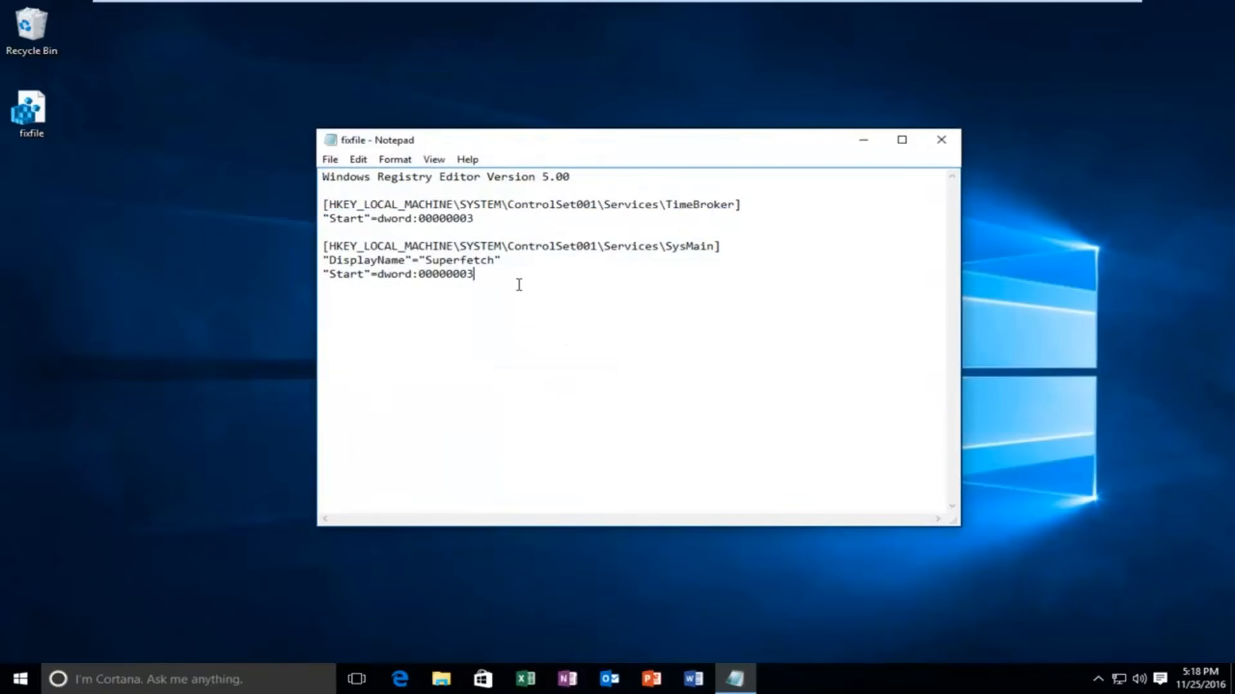
left_click(940, 140)
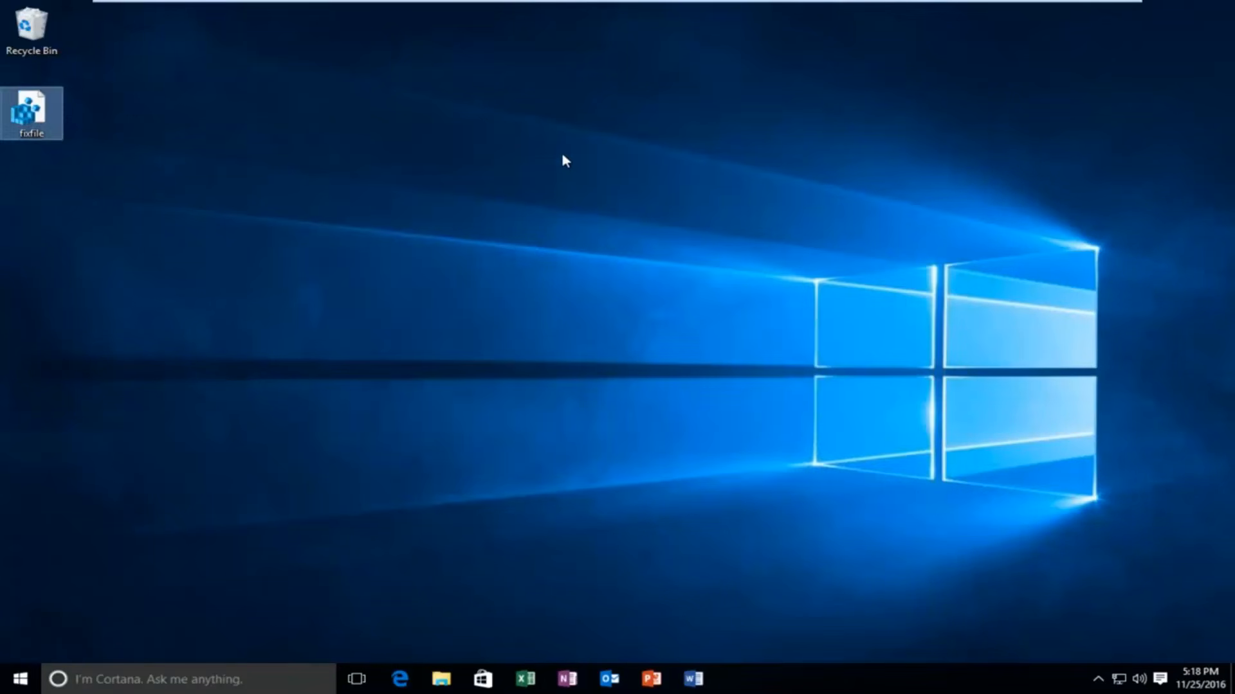
left_click(563, 155)
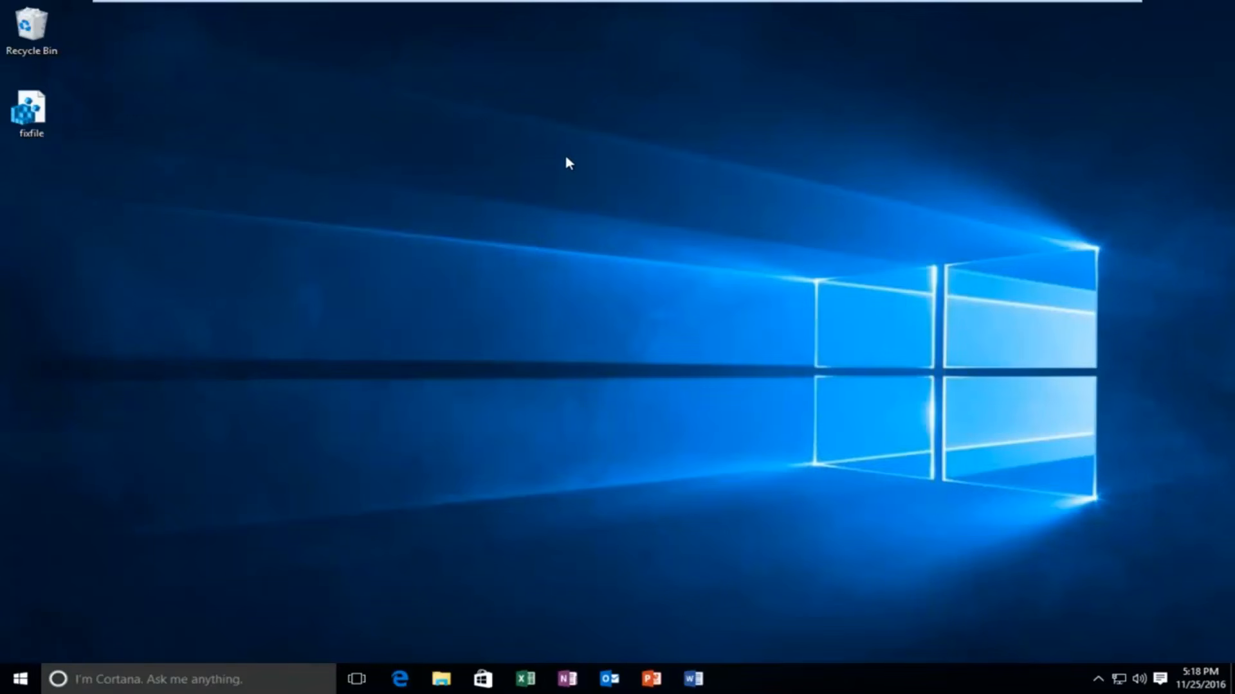